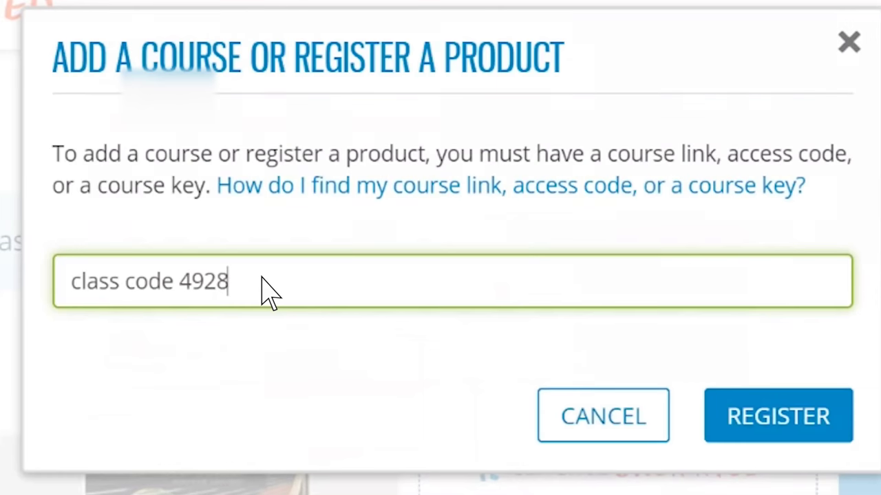
click(757, 416)
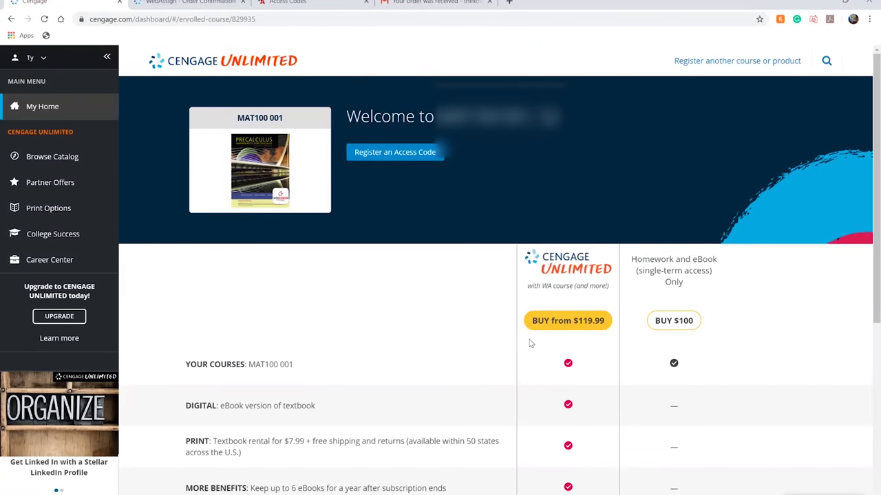